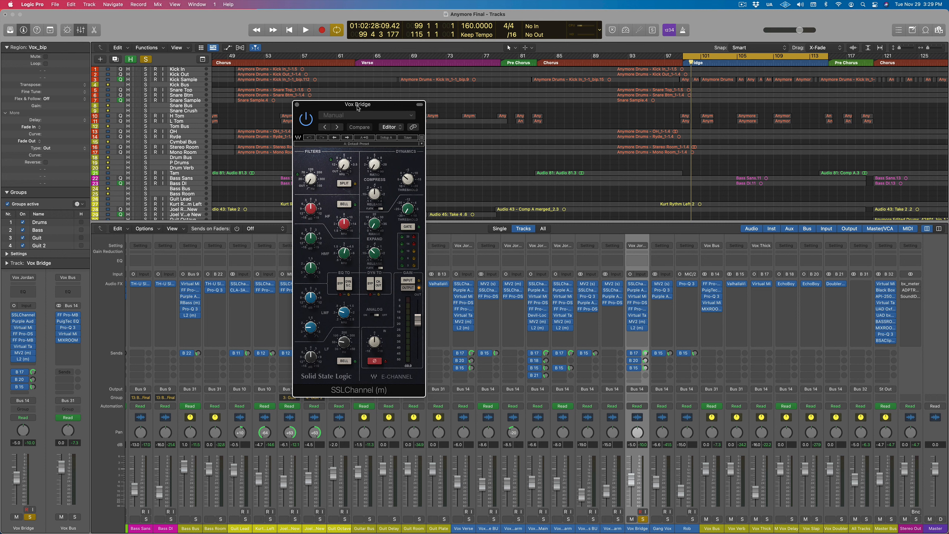
# Take the Vox Bridge track out of solo and start playback of the bridge with the full mix
pyautogui.moveTo(357, 107); pyautogui.dragTo(357, 109)
pyautogui.click(643, 520)
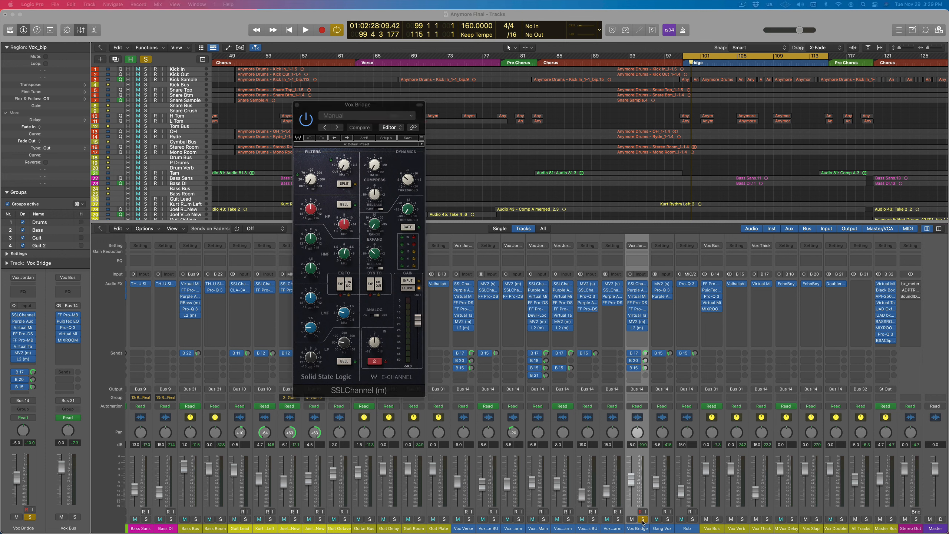
pyautogui.click(643, 520)
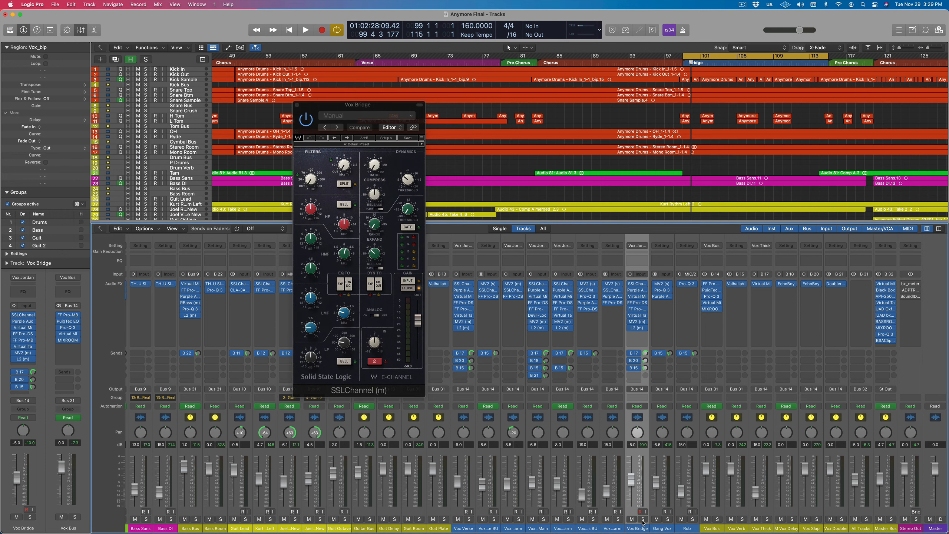
pyautogui.press('space')
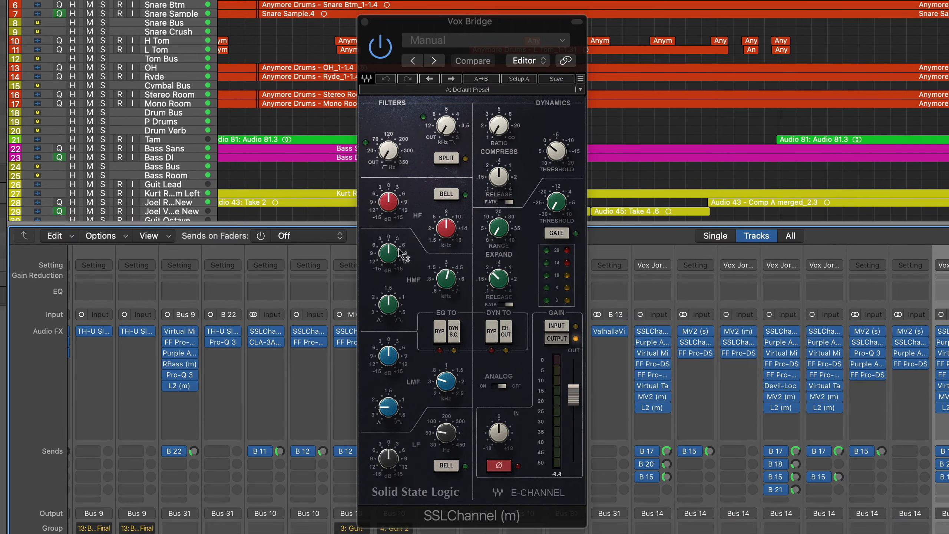
# Set the SSLChannel high-pass filter between 70 and 120 Hz and boost the HF band 2.9 dB at 12 kHz
pyautogui.moveTo(387, 154); pyautogui.dragTo(387, 146)
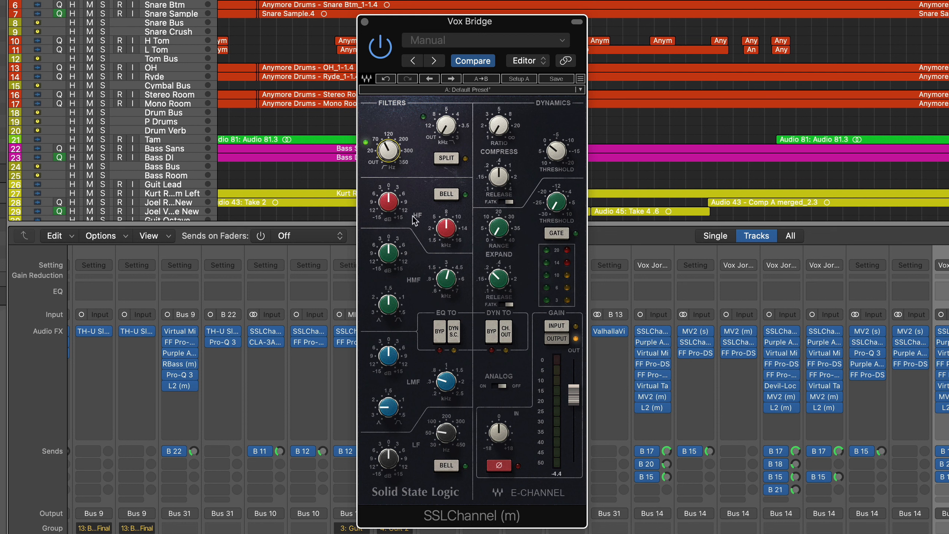
pyautogui.moveTo(445, 238); pyautogui.dragTo(445, 230)
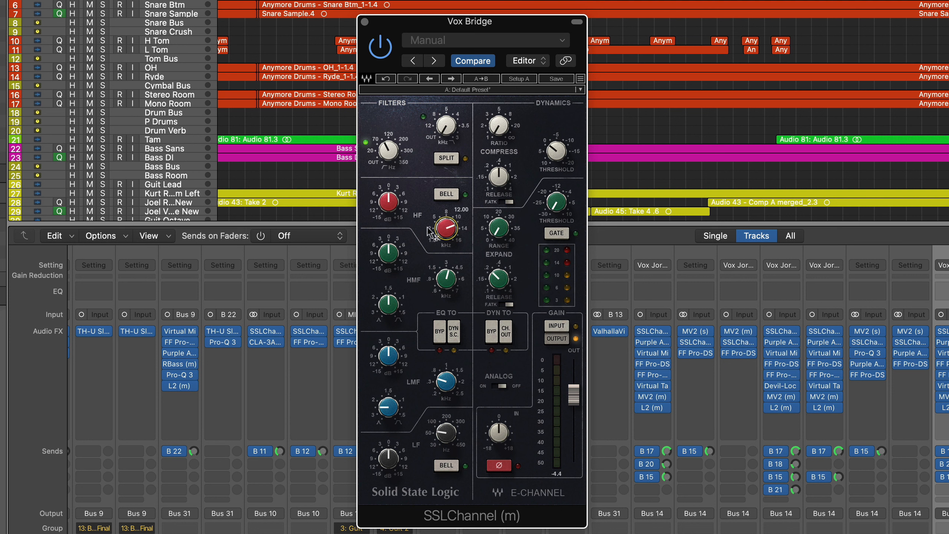
pyautogui.press('space')
pyautogui.moveTo(387, 200); pyautogui.dragTo(387, 193)
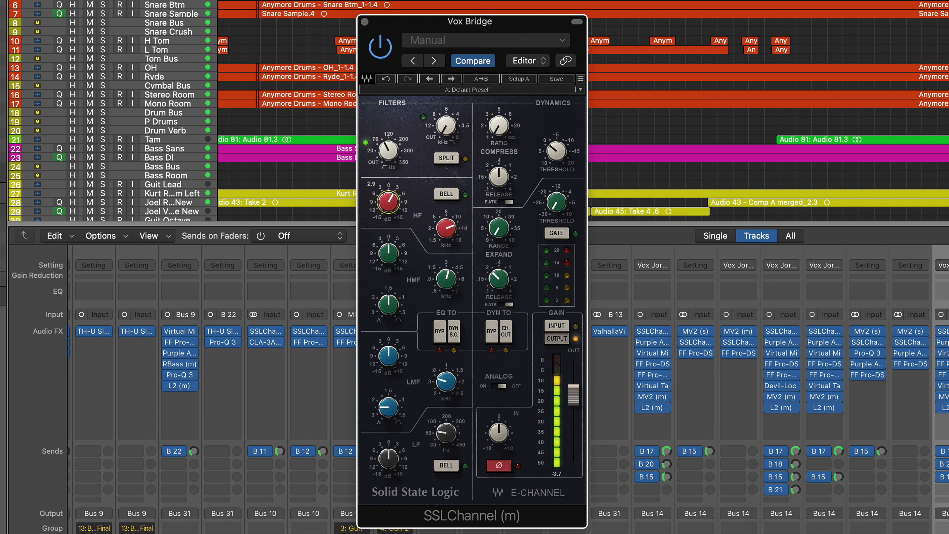
pyautogui.press('space')
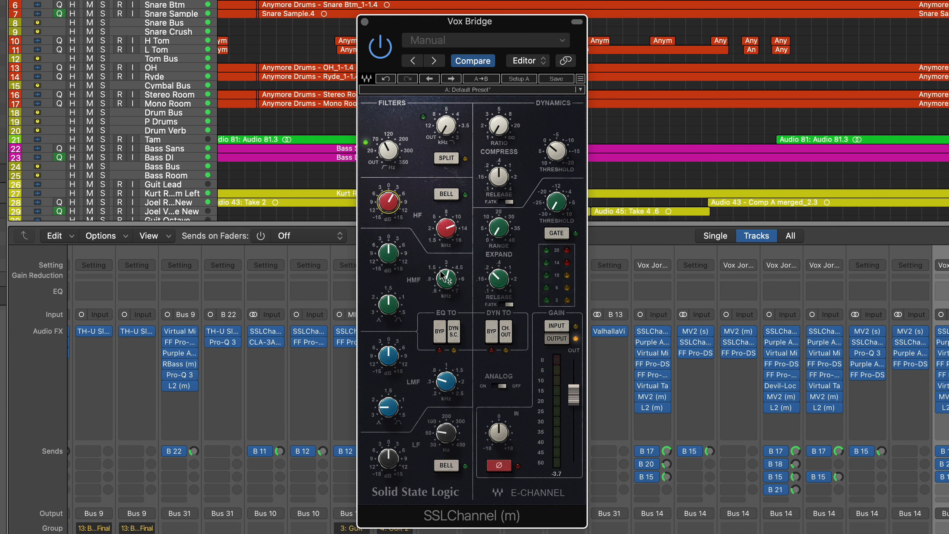
# Set the HMF band's frequency to about 1.5 kHz and boost its gain about 3 dB
pyautogui.moveTo(444, 280); pyautogui.dragTo(443, 284)
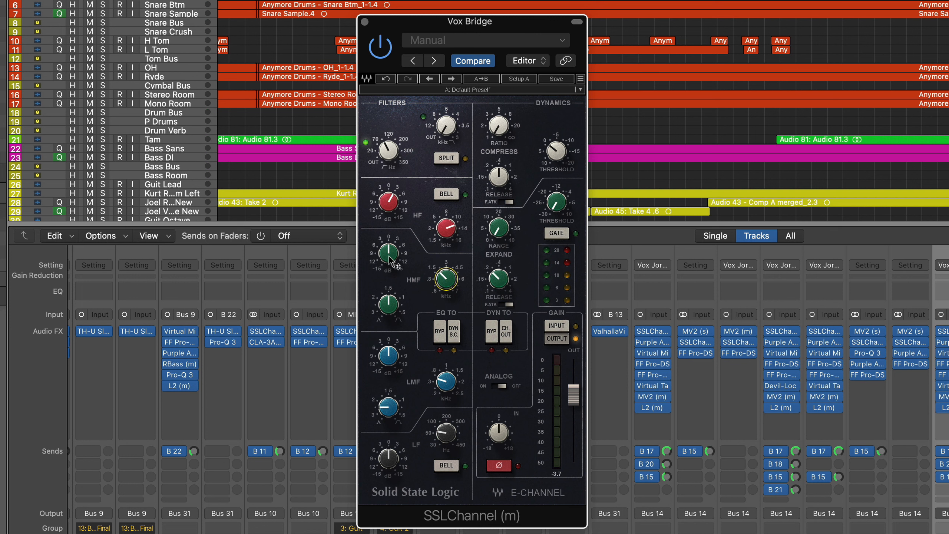
pyautogui.moveTo(390, 262); pyautogui.dragTo(390, 253)
pyautogui.press('space')
# Set the LMF band's frequency to about 2.5 kHz and boost its gain 2.5 dB
pyautogui.click(444, 387)
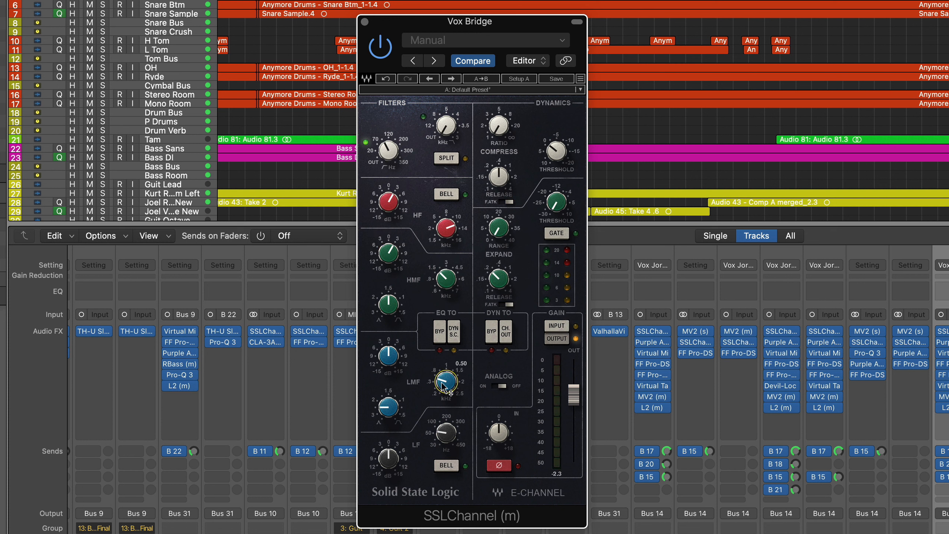
pyautogui.moveTo(444, 387); pyautogui.dragTo(444, 369)
pyautogui.moveTo(389, 363)
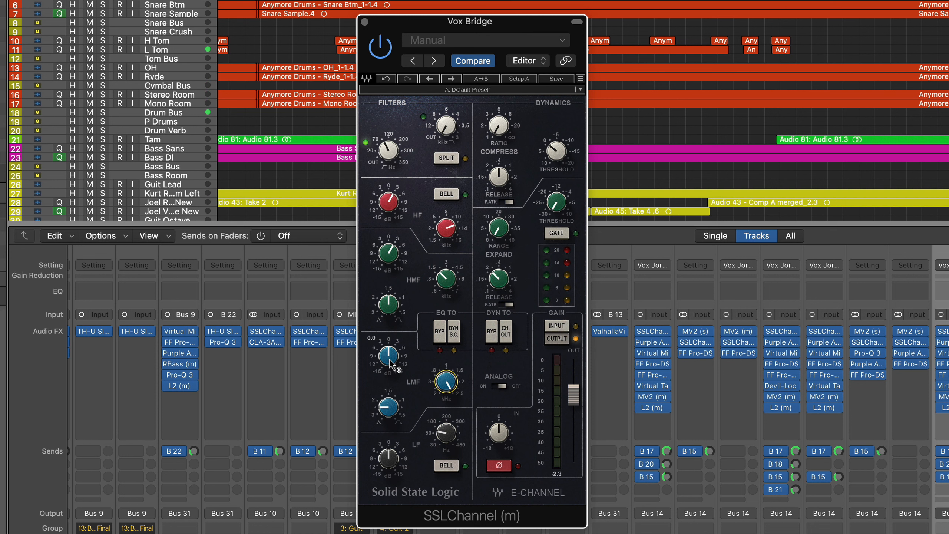
pyautogui.moveTo(389, 362); pyautogui.dragTo(389, 355)
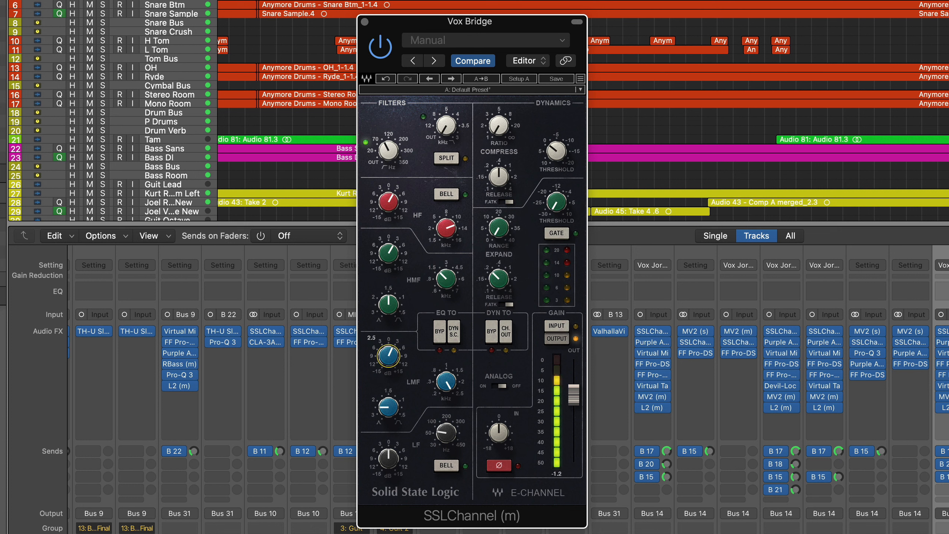
# Switch the LF band to bell shape and boost it about 3 dB at 200 Hz during playback
pyautogui.click(451, 466)
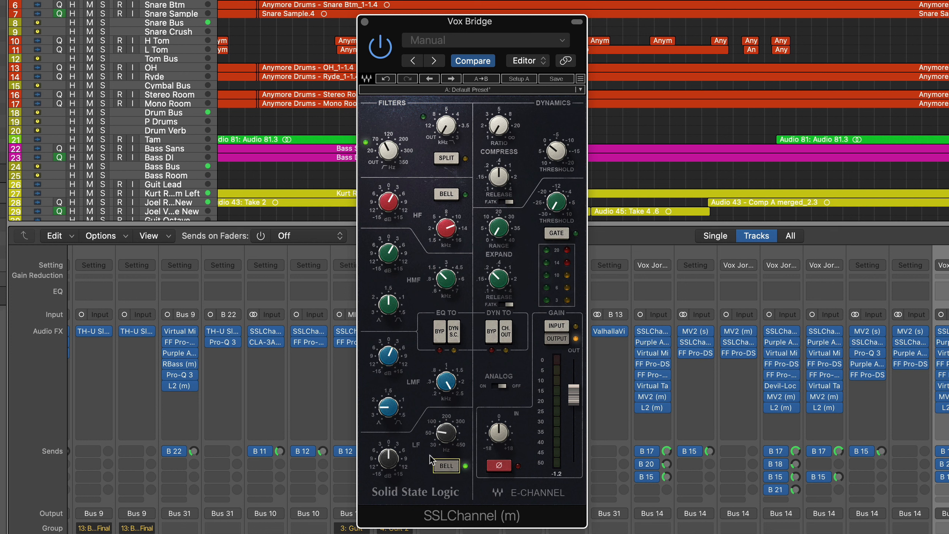
pyautogui.moveTo(452, 435); pyautogui.dragTo(452, 418)
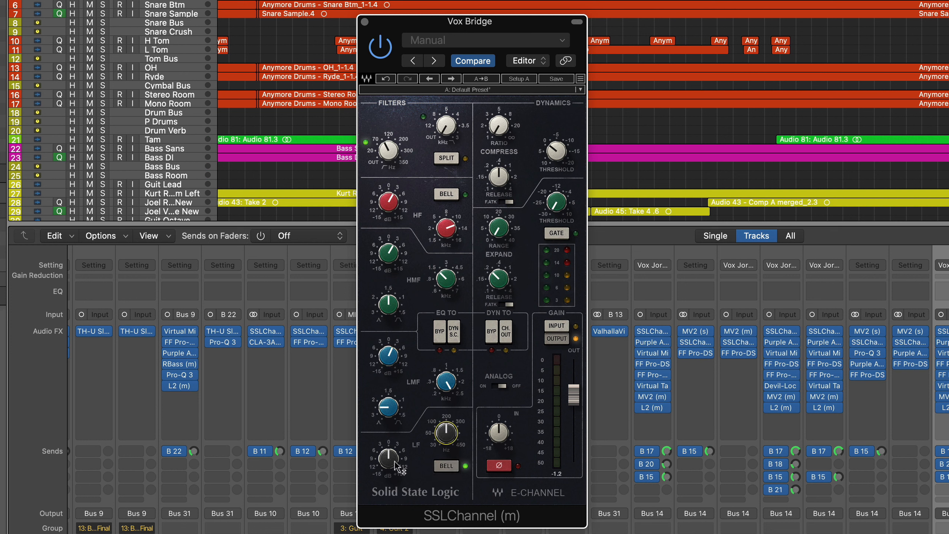
pyautogui.press('space')
pyautogui.moveTo(391, 467); pyautogui.dragTo(391, 456)
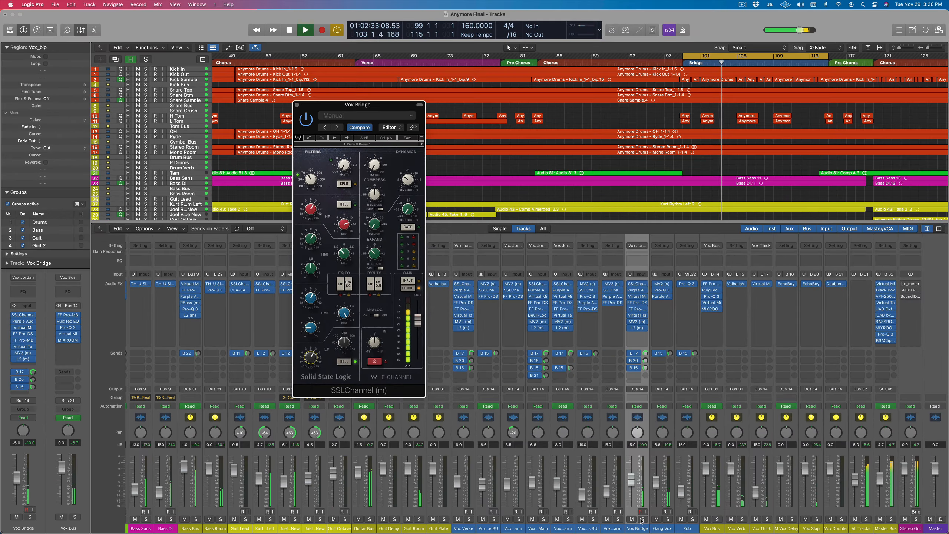
# Audition the equalized Vox Bridge track in solo, stop playback and release the solo
pyautogui.click(642, 520)
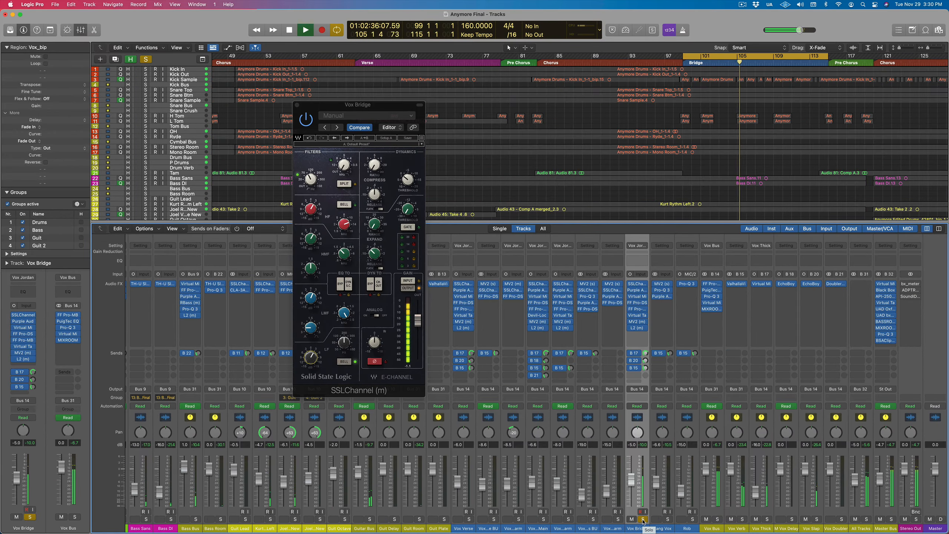
pyautogui.press('space')
pyautogui.click(643, 520)
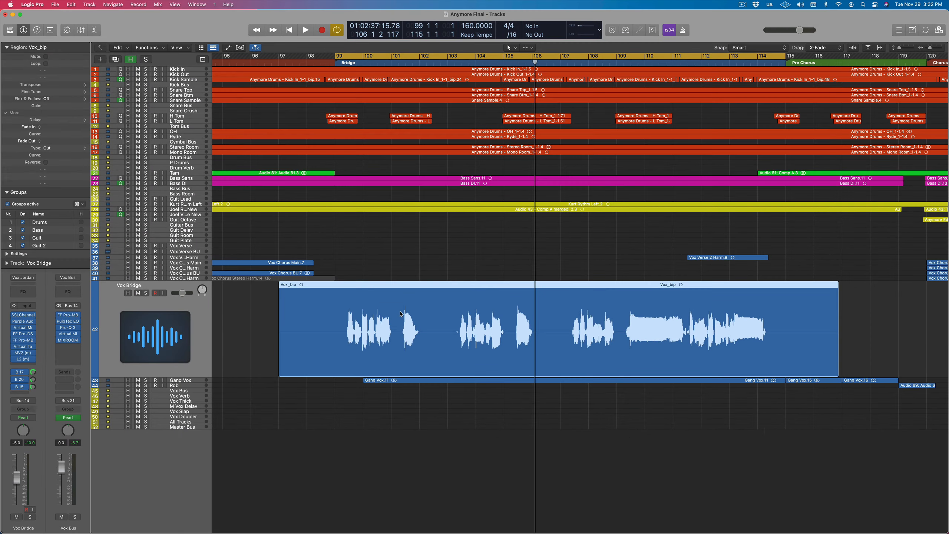
# Reopen the Vox Bridge SSLChannel from the mixer and set the compressor to its fastest release and a ratio of about 3
pyautogui.press('x')
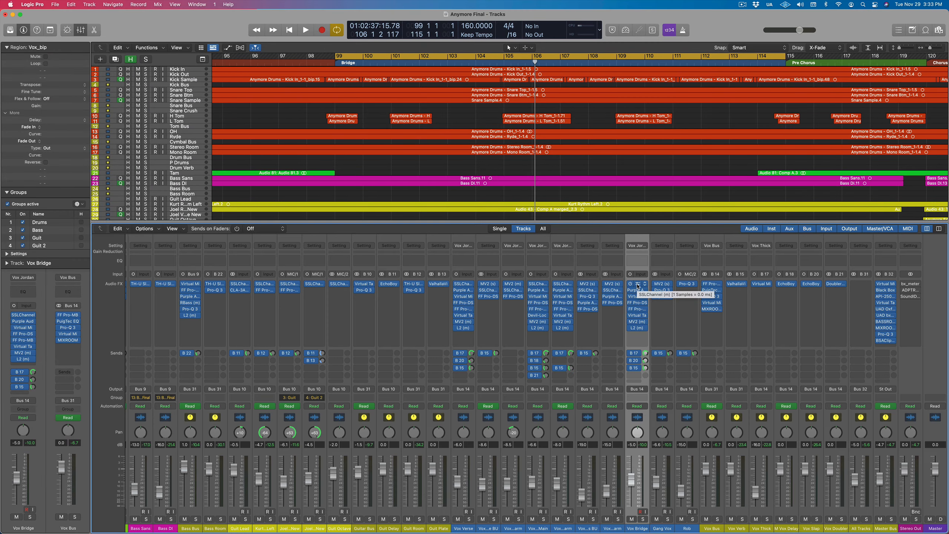
pyautogui.click(637, 286)
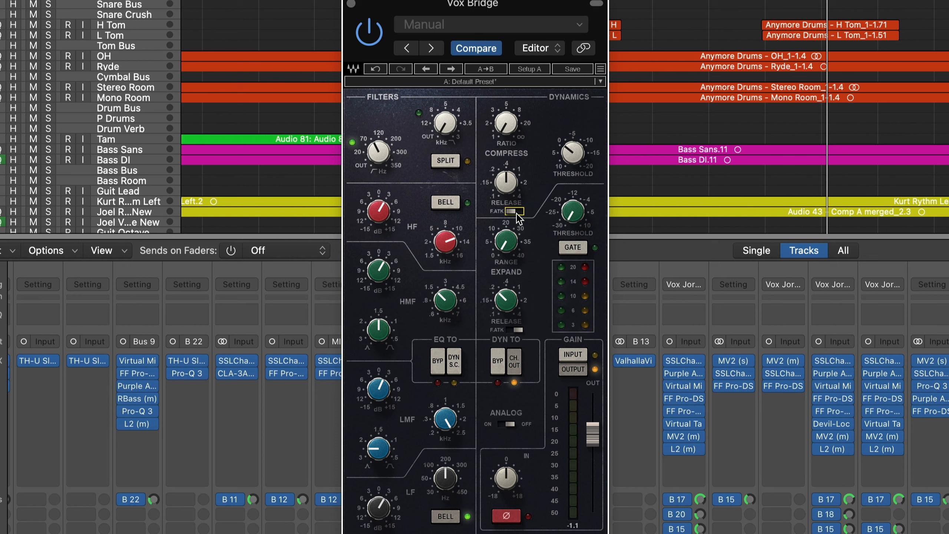
pyautogui.moveTo(506, 182); pyautogui.dragTo(506, 204)
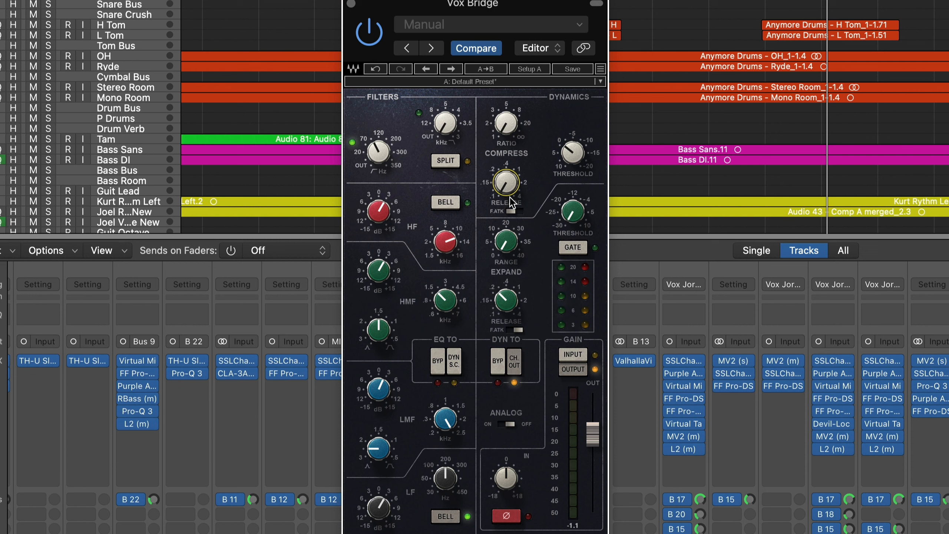
pyautogui.moveTo(502, 131)
pyautogui.mouseDown()
pyautogui.moveTo(503, 144)
pyautogui.moveTo(502, 128)
pyautogui.mouseUp()
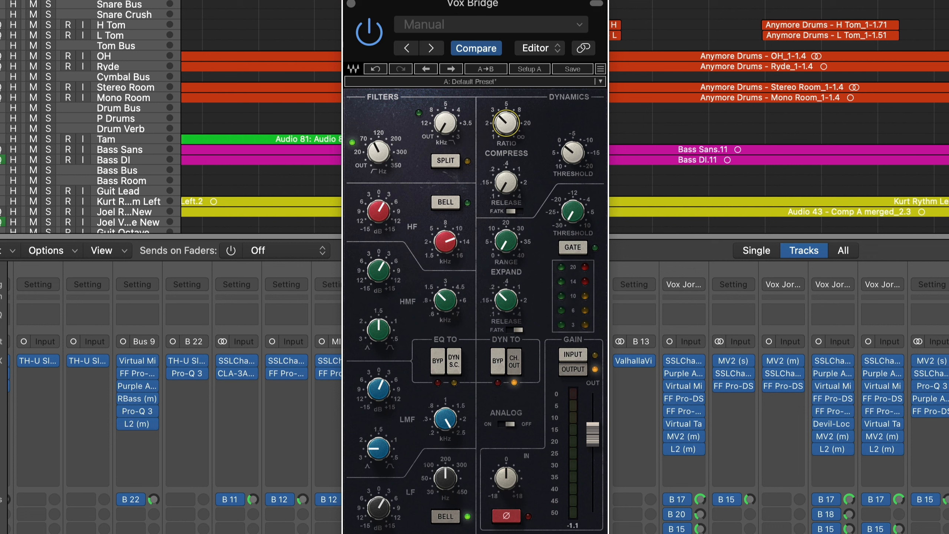
# Play the bridge and adjust the compressor threshold to about 10 dB
pyautogui.click(647, 139)
pyautogui.press('space')
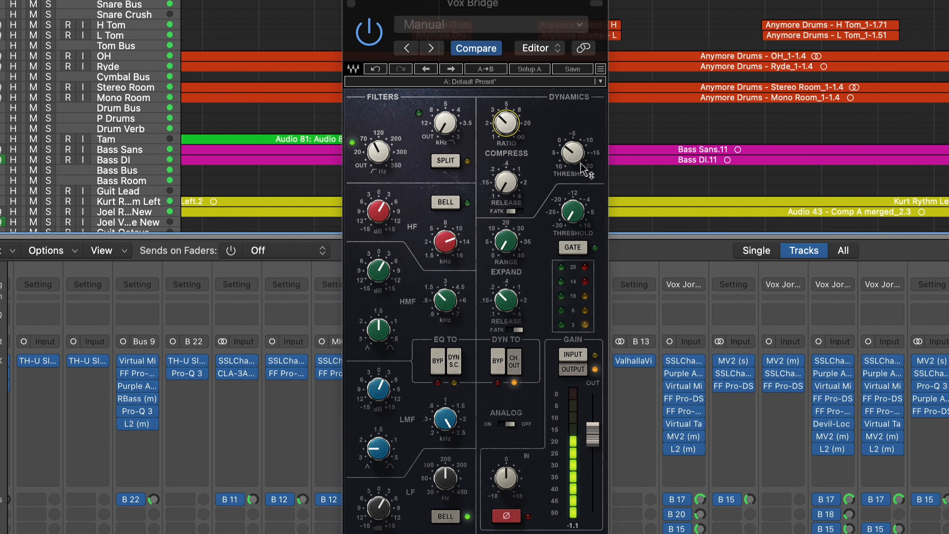
pyautogui.moveTo(579, 167); pyautogui.dragTo(580, 161)
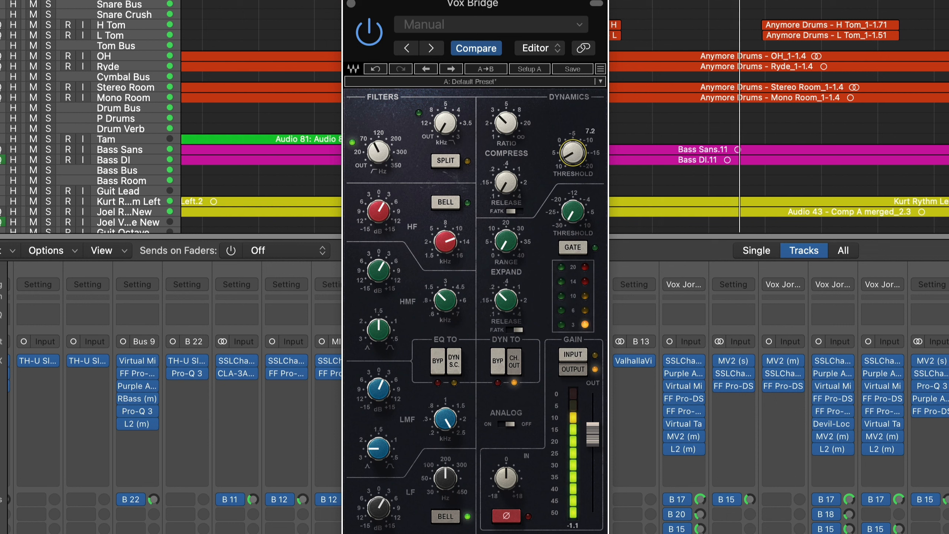
pyautogui.moveTo(569, 163); pyautogui.dragTo(570, 169)
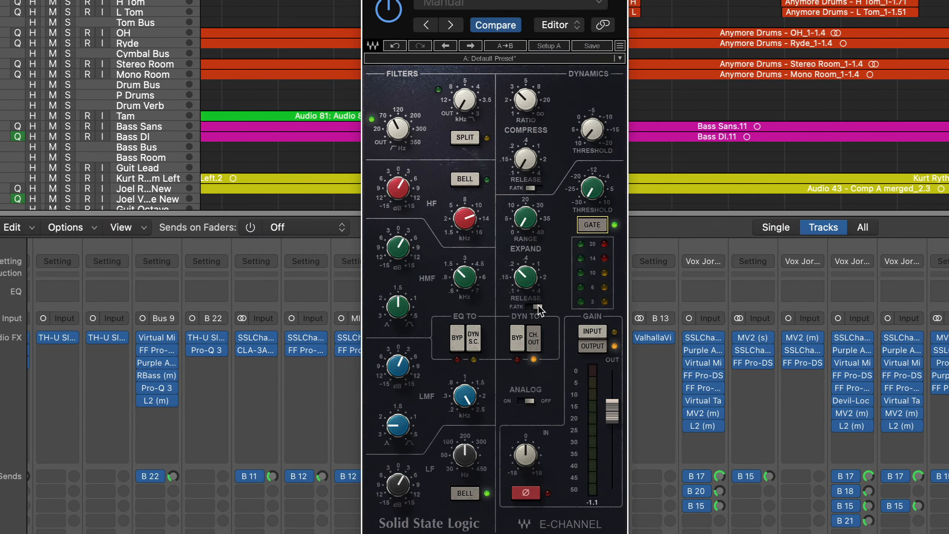
# Enable fast attack on the expander/gate and set its release to about 0.4
pyautogui.click(537, 306)
pyautogui.click(530, 282)
pyautogui.moveTo(525, 276); pyautogui.dragTo(526, 271)
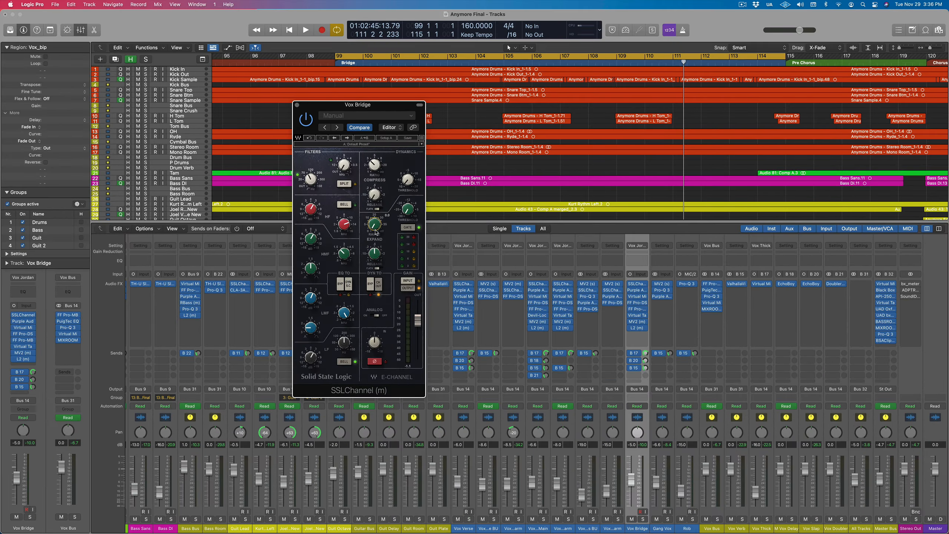
# Try the gate range at about 20 dB and compare it with the minimum setting
pyautogui.moveTo(376, 232); pyautogui.dragTo(377, 223)
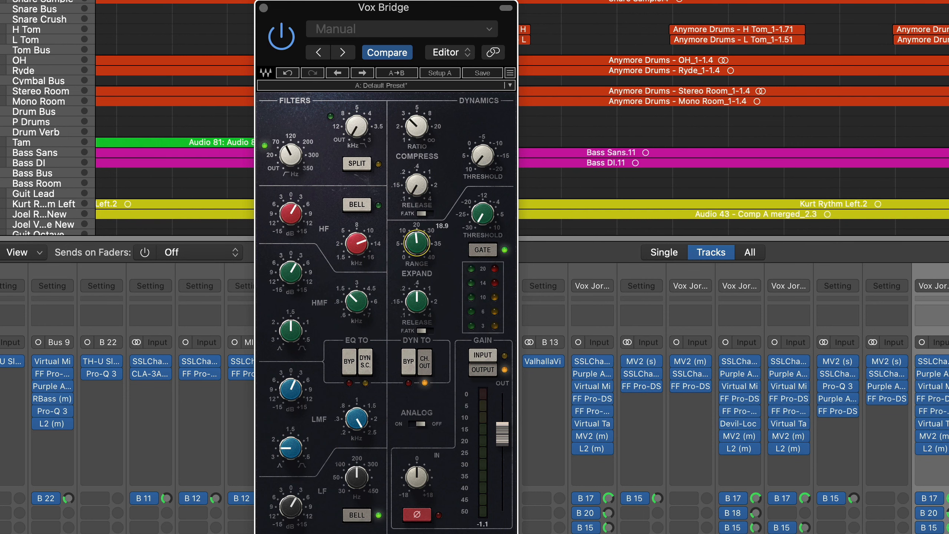
pyautogui.moveTo(416, 243); pyautogui.dragTo(417, 241)
pyautogui.moveTo(415, 246)
pyautogui.mouseDown()
pyautogui.moveTo(415, 226)
pyautogui.moveTo(417, 264)
pyautogui.mouseUp()
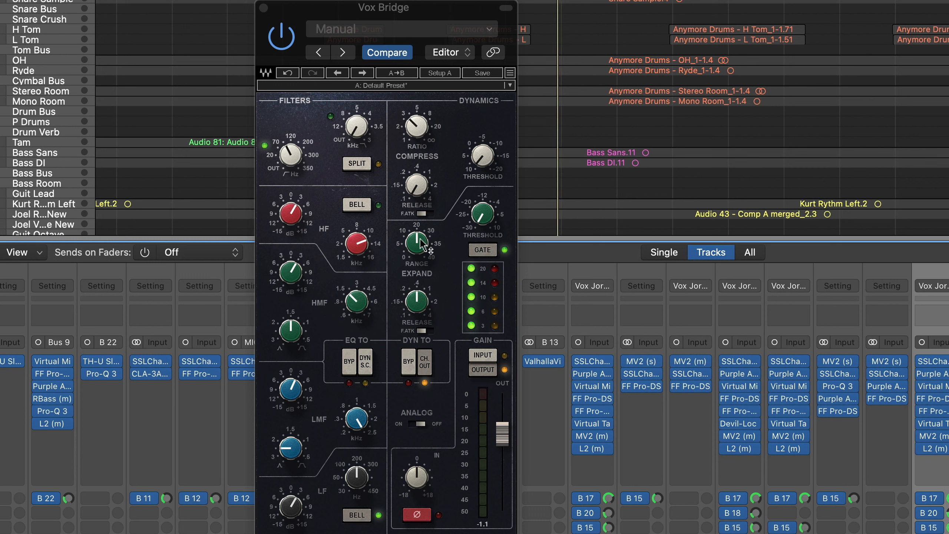
pyautogui.moveTo(421, 243); pyautogui.dragTo(421, 262)
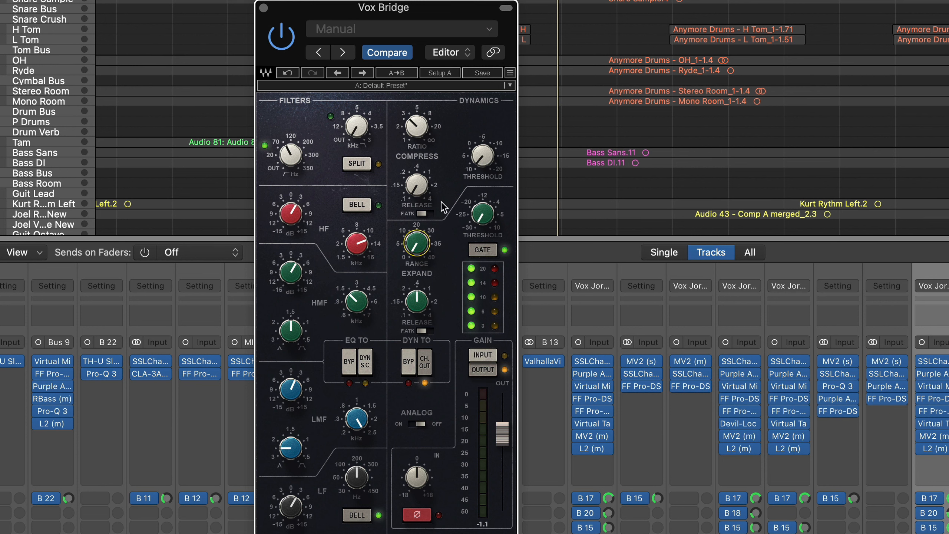
# Raise the gate's range above its minimum in the Vox Bridge SSLChannel
pyautogui.click(339, 1)
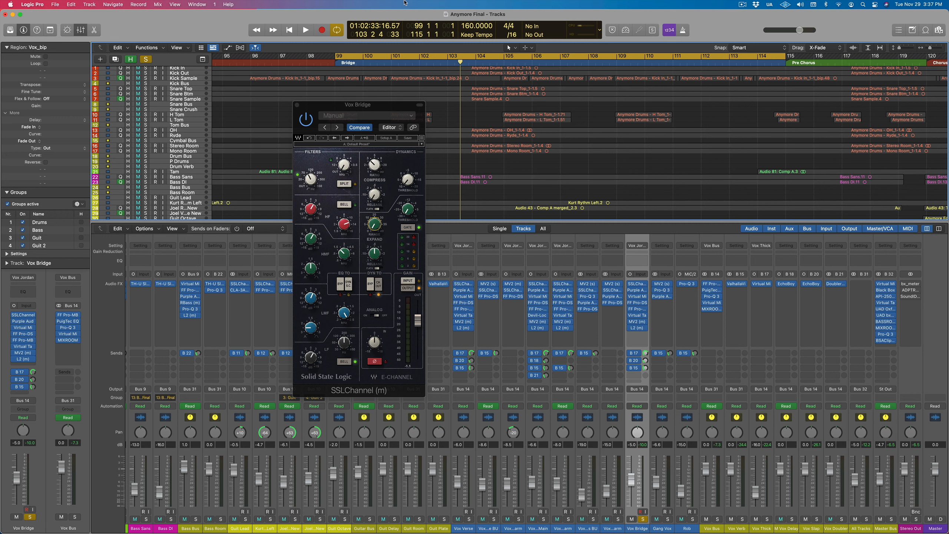
pyautogui.click(375, 224)
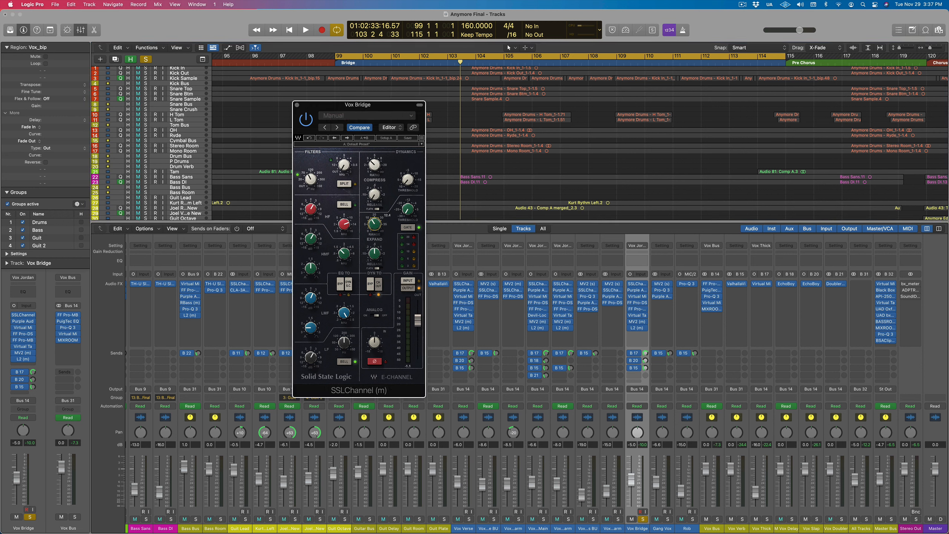
pyautogui.moveTo(375, 223); pyautogui.dragTo(379, 221)
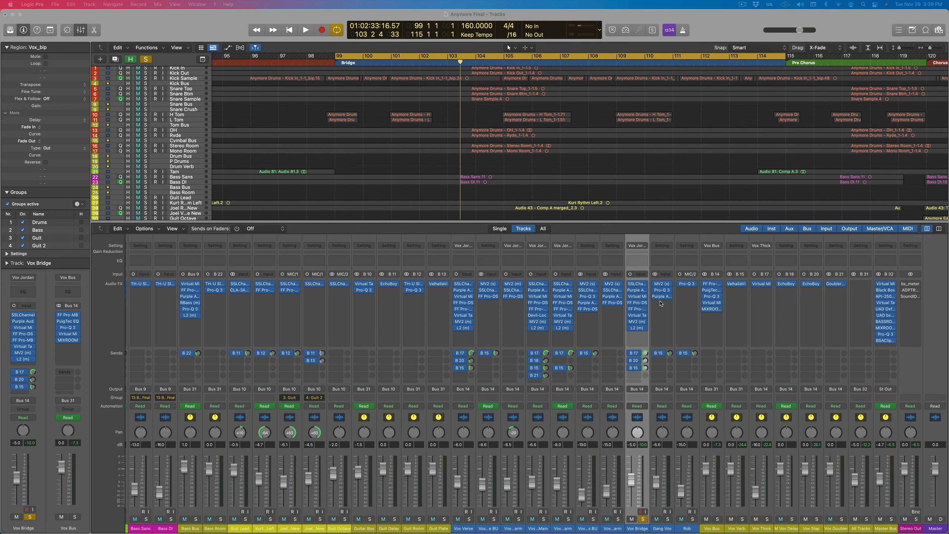
# Review the Vox Bridge insert settings in Purple Audio MC 77, FF Pro-DS and Virtual Tape Machines
pyautogui.click(639, 294)
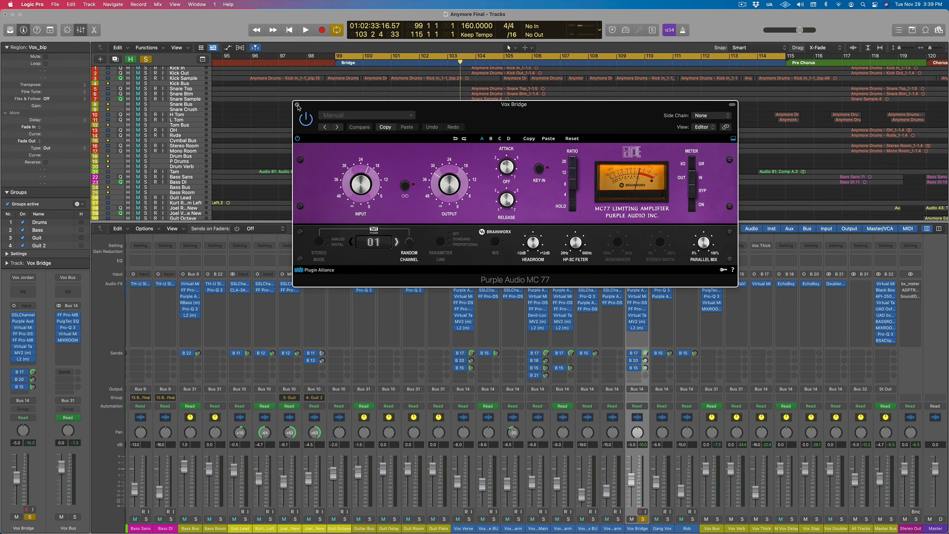
pyautogui.click(297, 105)
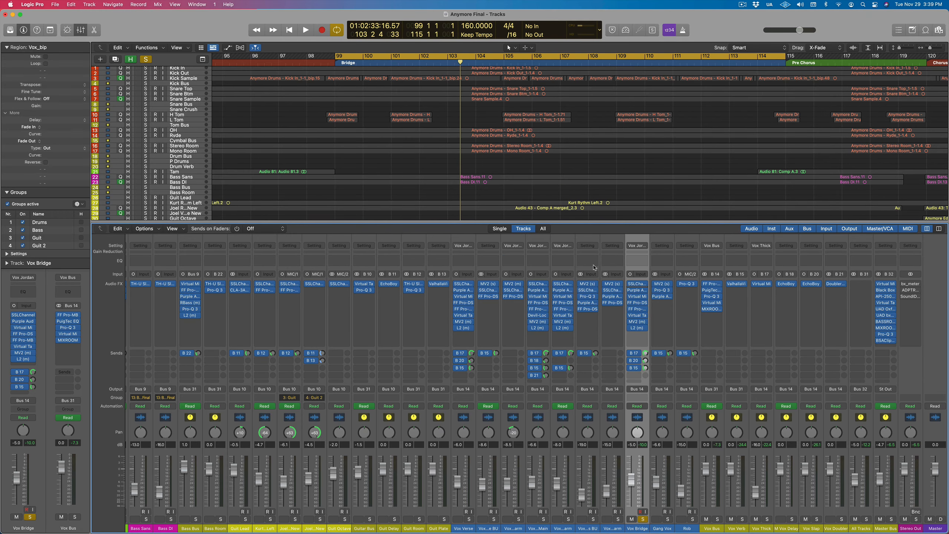
pyautogui.click(637, 303)
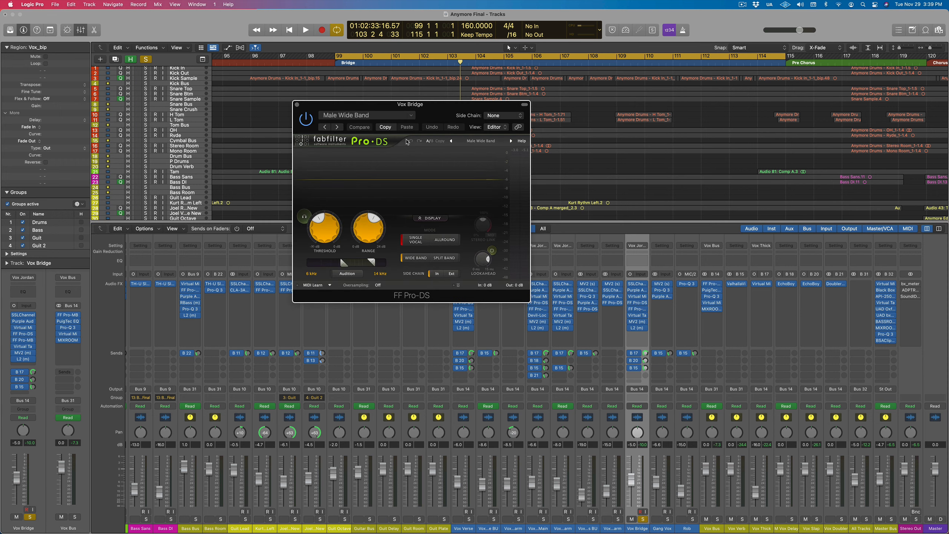
pyautogui.click(298, 106)
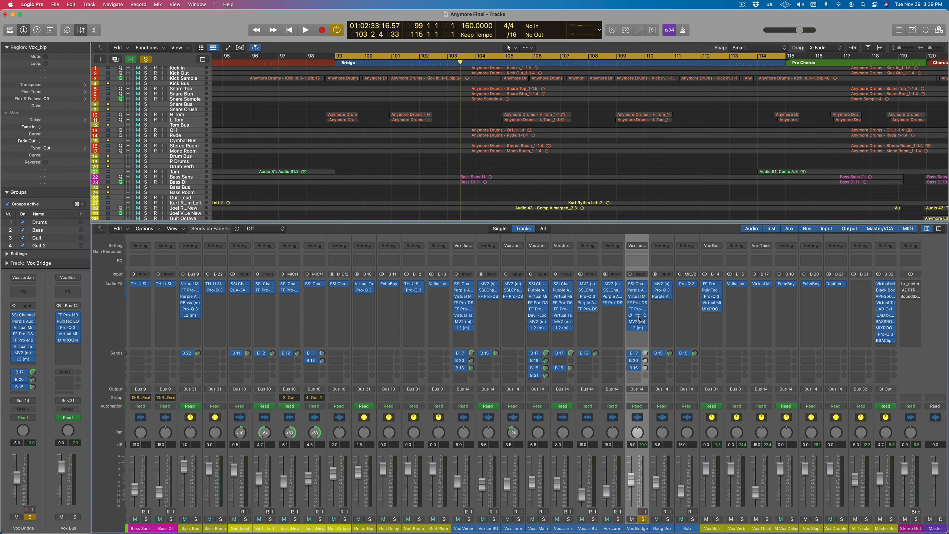
pyautogui.click(636, 315)
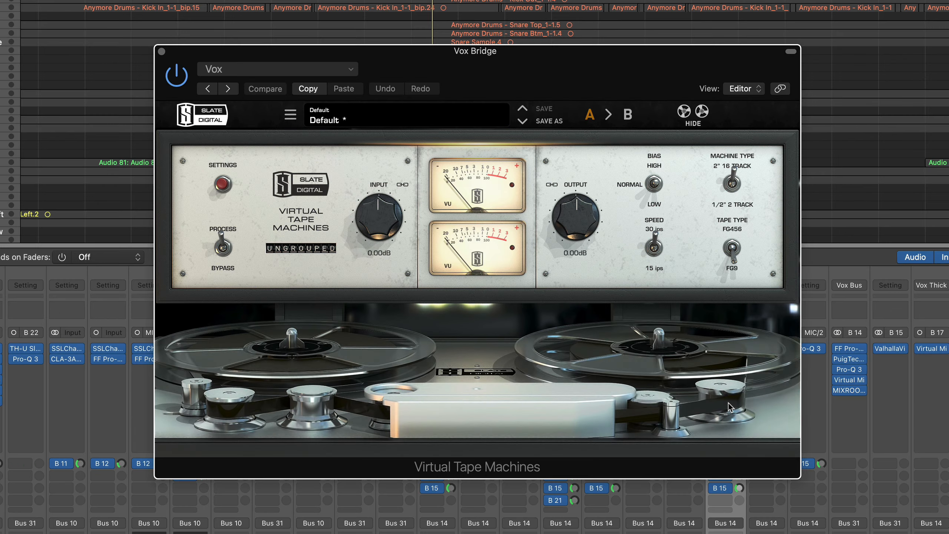
# Close the Vox Bridge tape plugin, and open and enable Pro-Q 3 on the Audio 8 test oscillator track
pyautogui.click(161, 51)
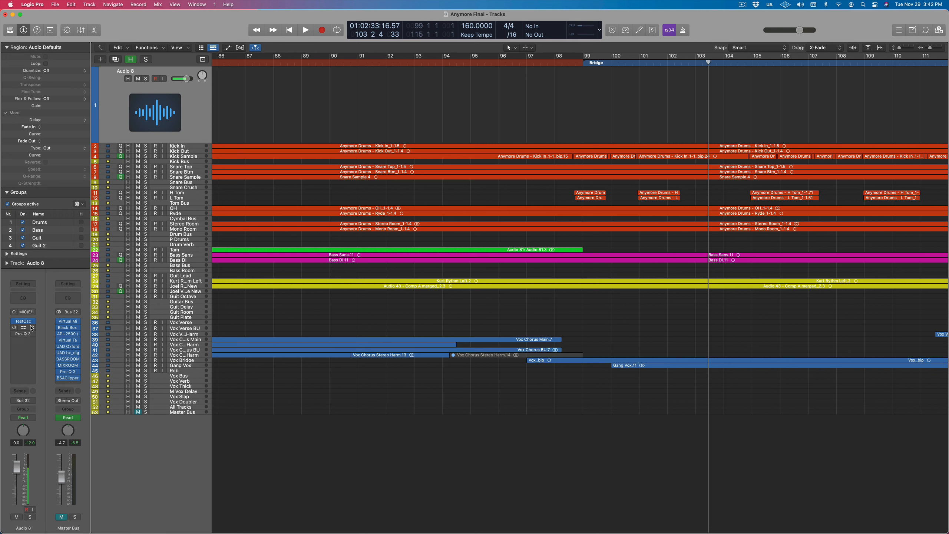
pyautogui.click(138, 412)
pyautogui.click(138, 412)
pyautogui.click(24, 336)
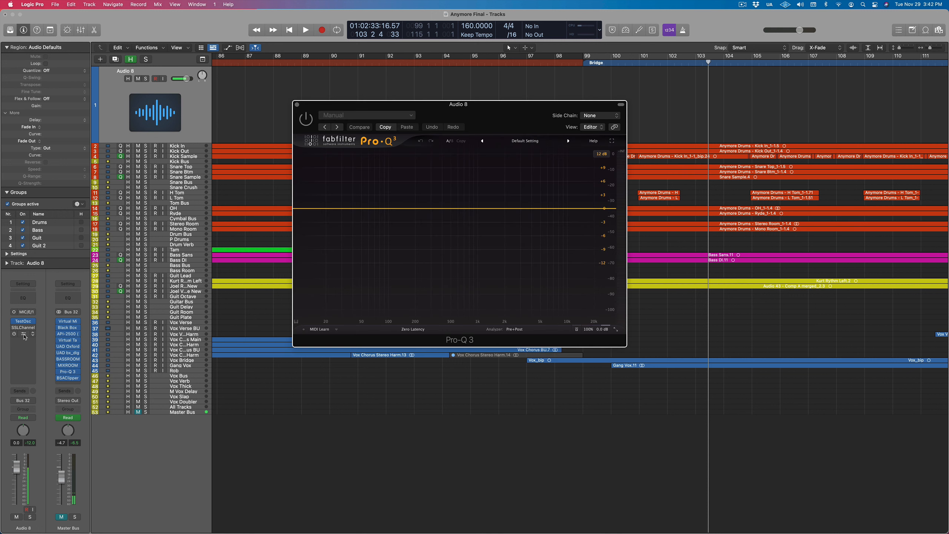
pyautogui.click(307, 120)
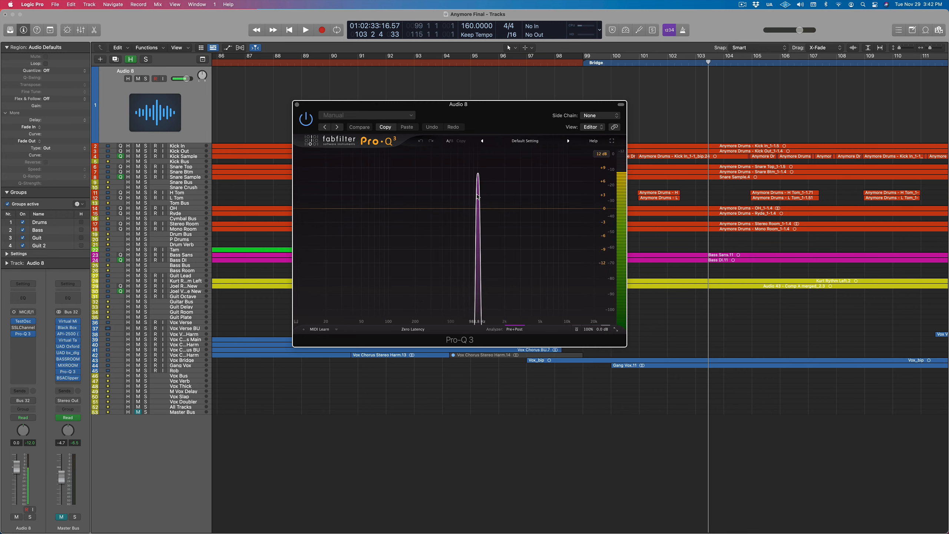
# Place the Pro-Q 3 analyzer clear of the channel strip, and open and enable SSLChannel on Audio 8
pyautogui.moveTo(482, 203)
pyautogui.moveTo(450, 105); pyautogui.dragTo(439, 199)
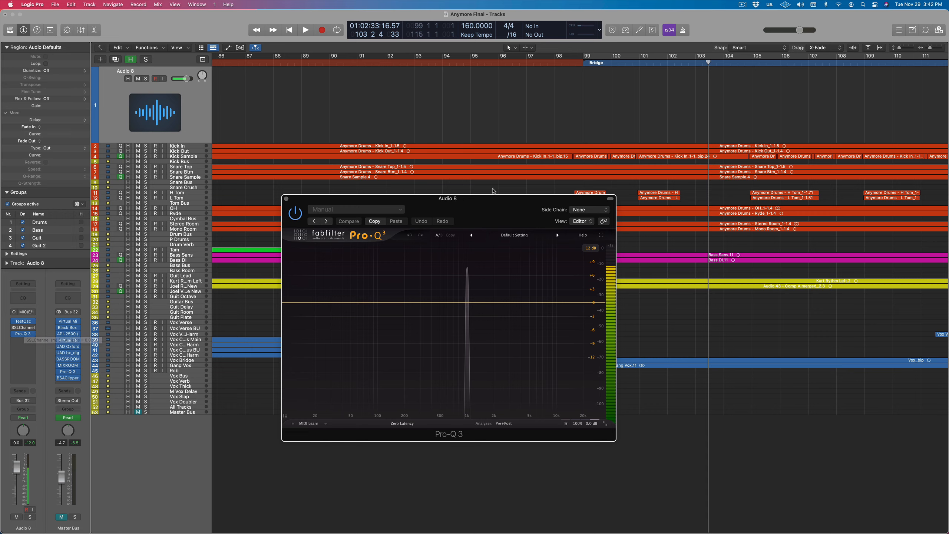
pyautogui.moveTo(529, 196); pyautogui.dragTo(703, 143)
pyautogui.click(23, 327)
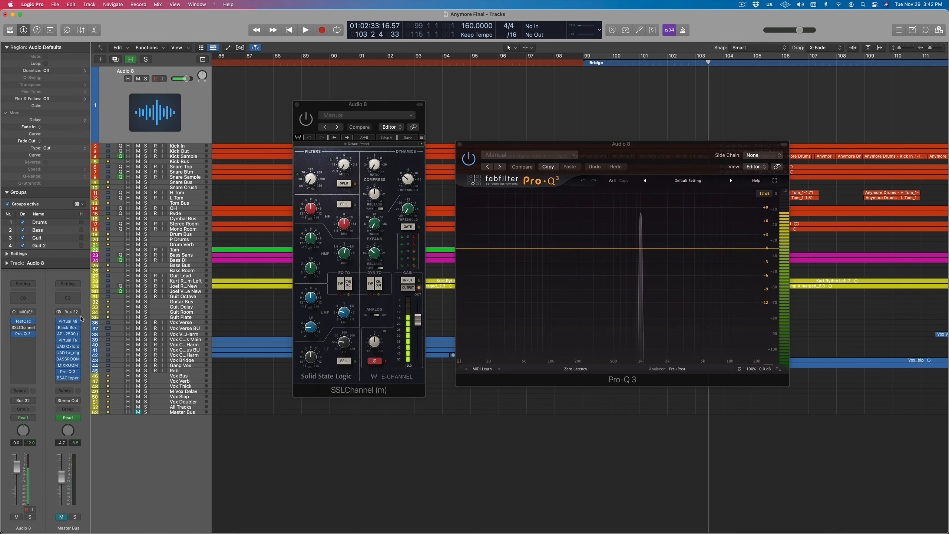
pyautogui.click(309, 122)
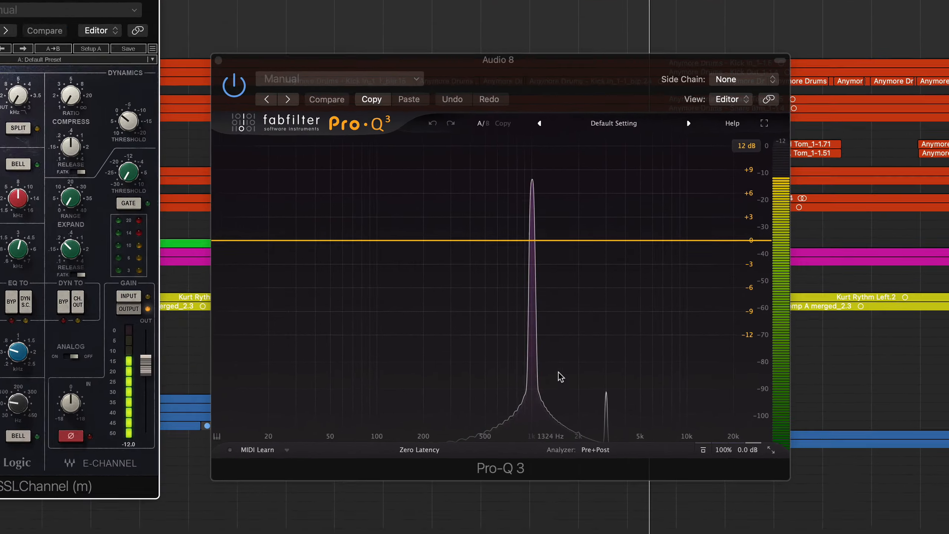